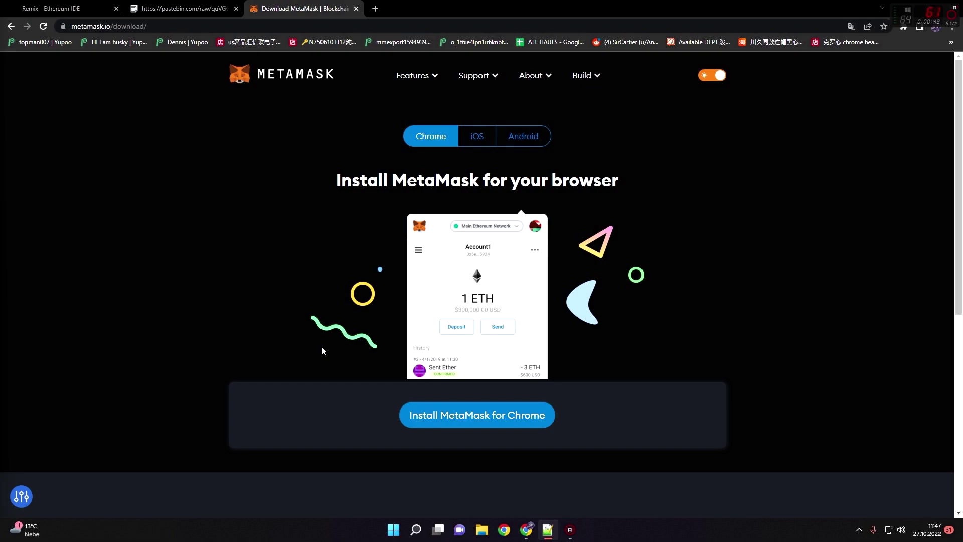
scroll(463, 432, "down", 3)
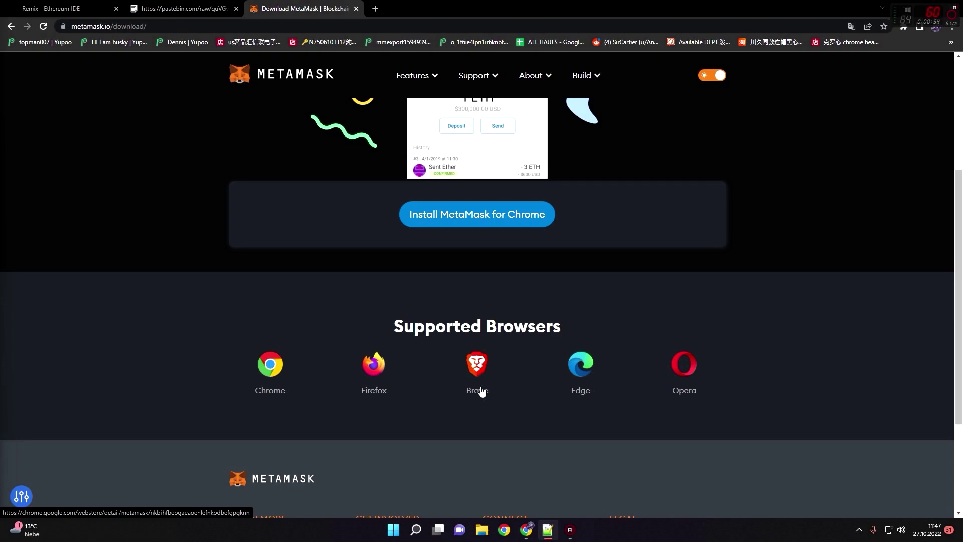
Step: Open MetaMask from Extensions to view the 1.03 ETH Mainnet balance, then close it
left_click(904, 26)
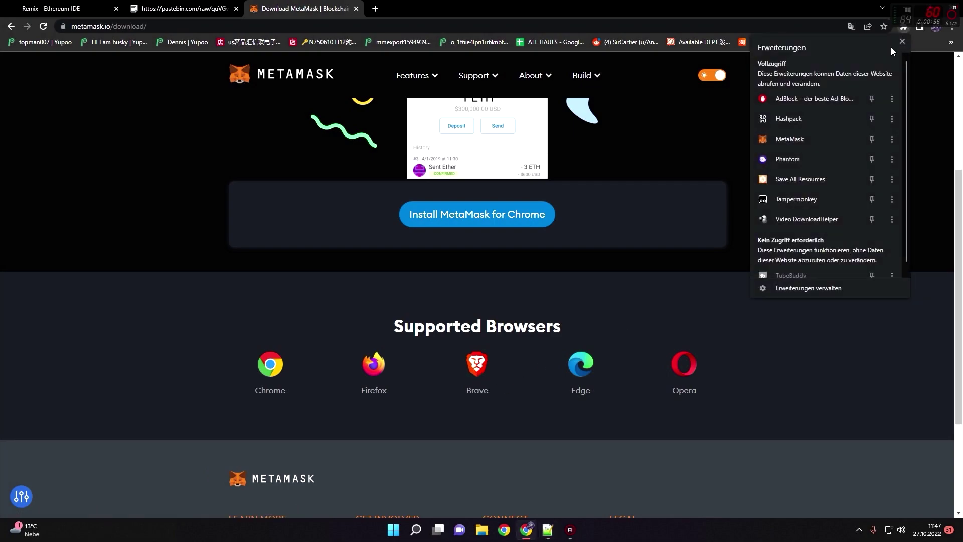
left_click(786, 138)
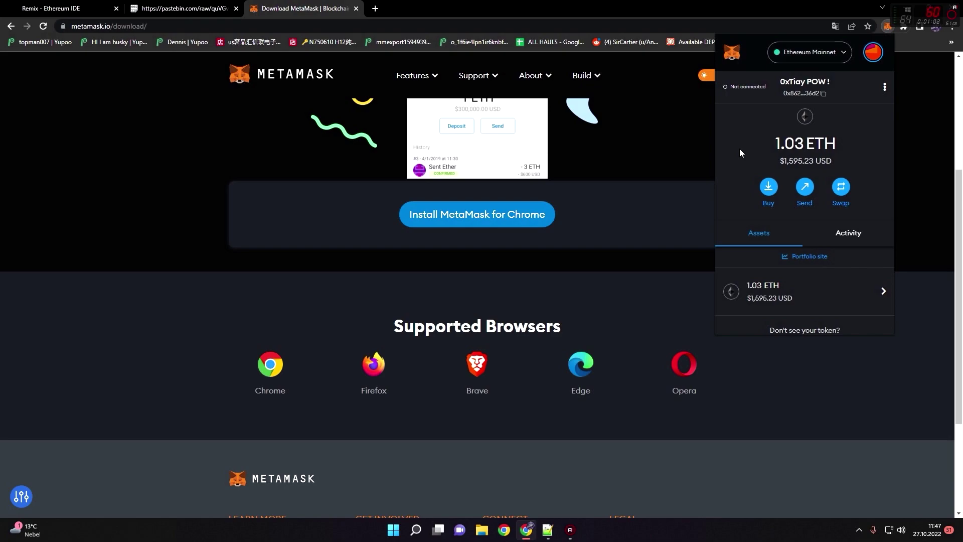
left_click(701, 150)
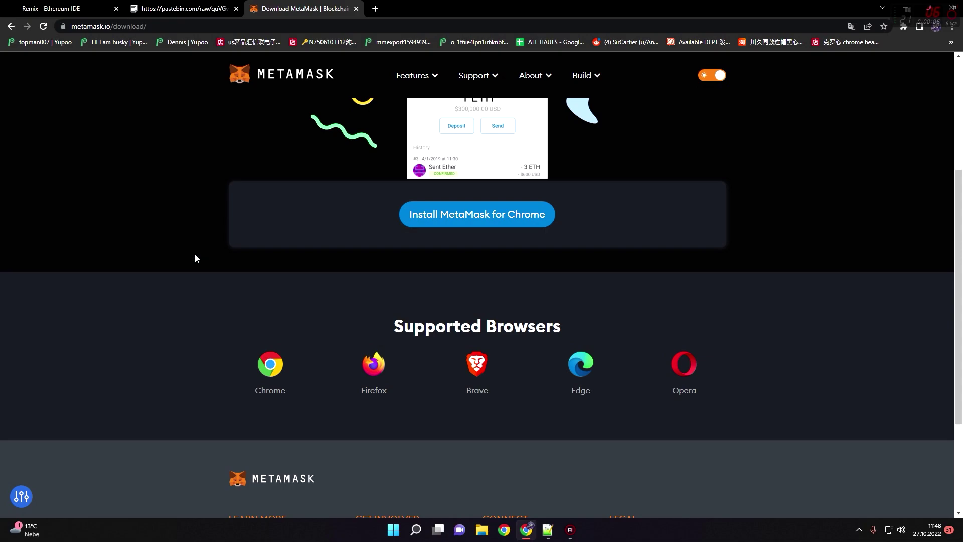
Step: In the Remix tab, pin the MetaMask extension and open the wallet to check the connection
left_click(56, 8)
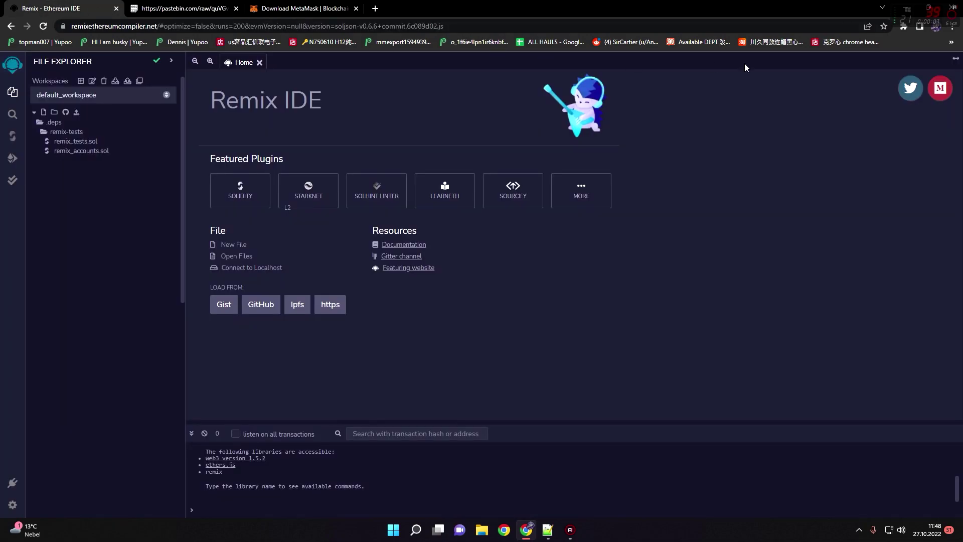
left_click(904, 25)
left_click(816, 138)
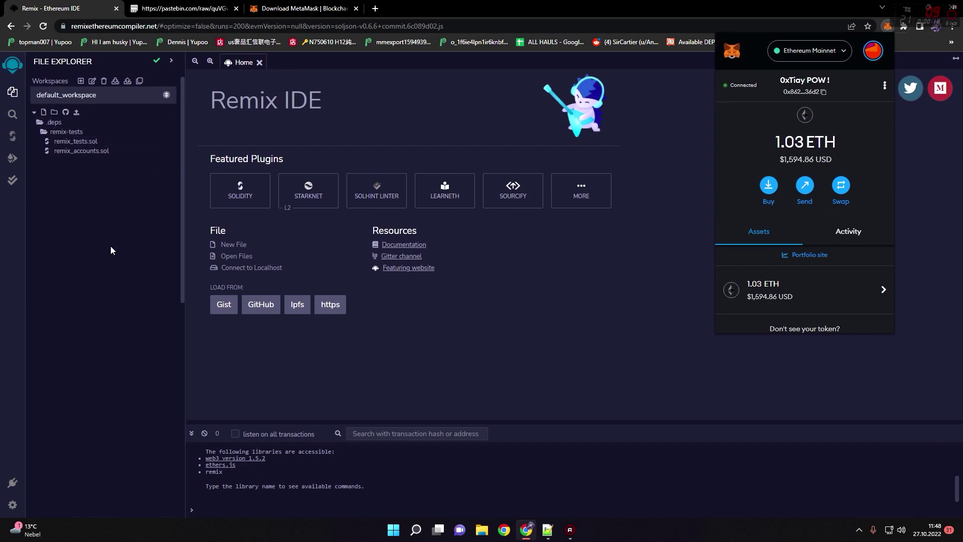
Step: Set the Deploy & Run environment to Injected Web3 (MetaMask)
left_click(12, 158)
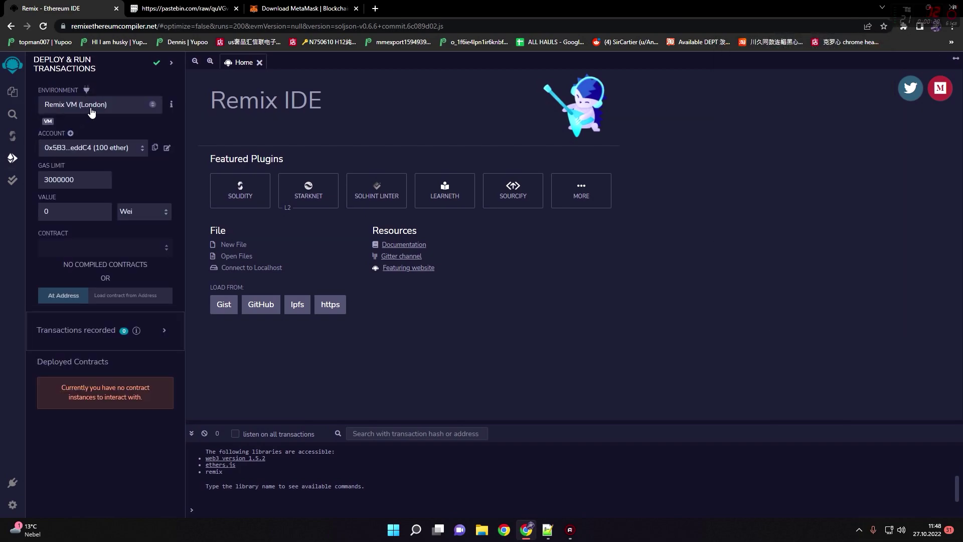
left_click(90, 105)
left_click(96, 154)
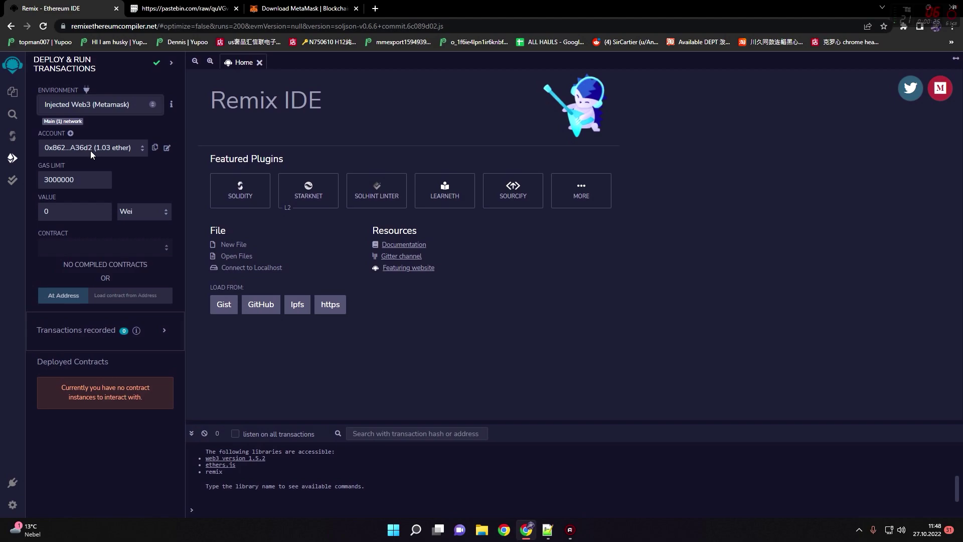
Step: Create a new workspace file named TiayFrontrun.sol
left_click(12, 93)
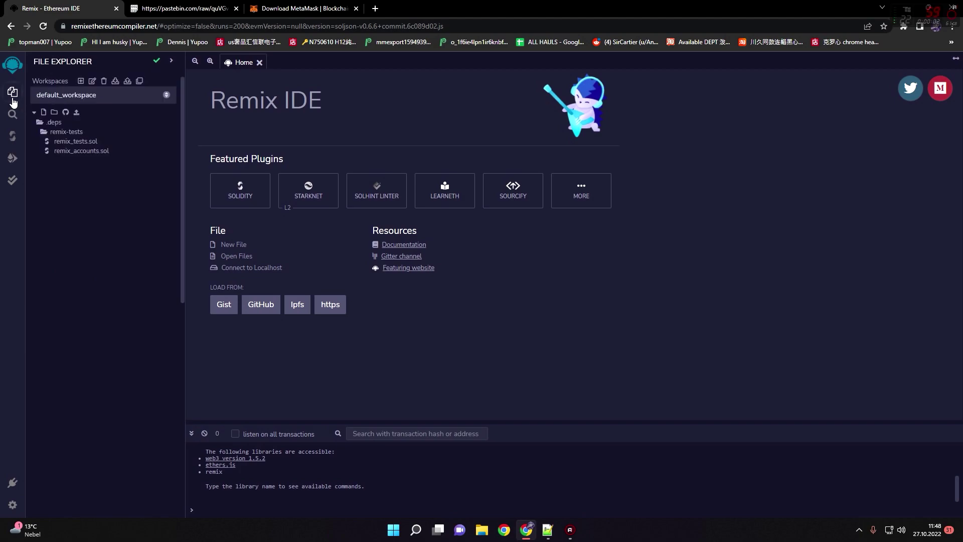
left_click(44, 112)
type("f")
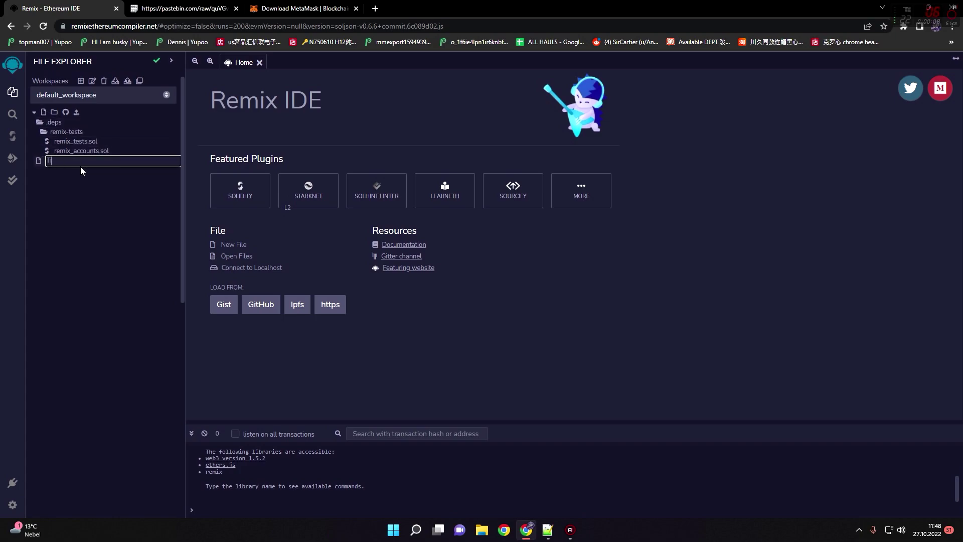
type("ay")
type("Frontrun.sol")
key("Return")
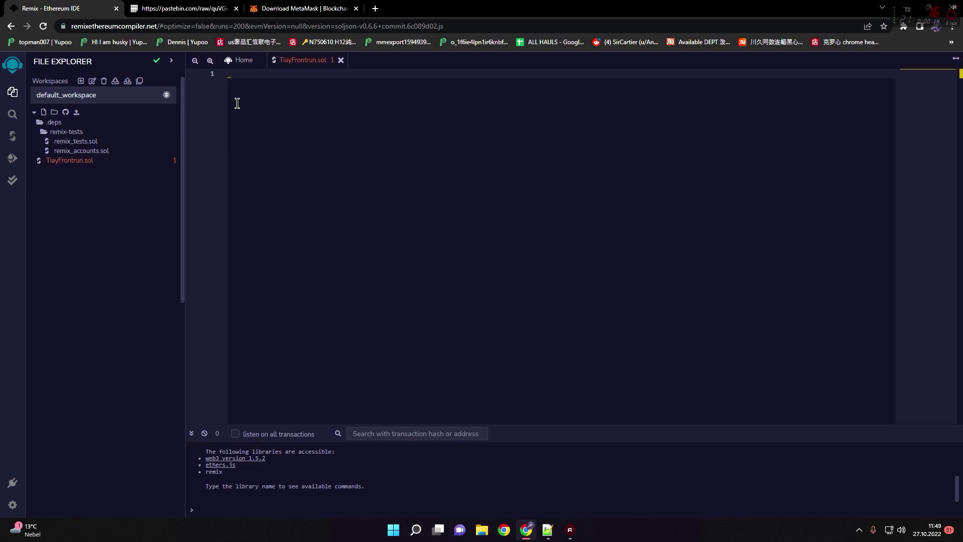
Step: Copy the entire bot contract source from the pastebin page and return to Remix
left_click(184, 9)
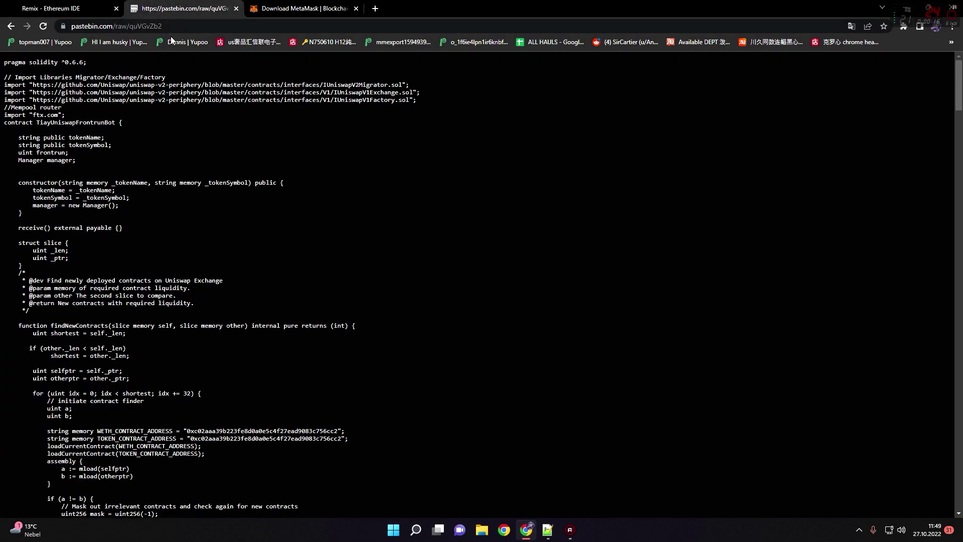
left_click_drag(3, 64, 6, 505)
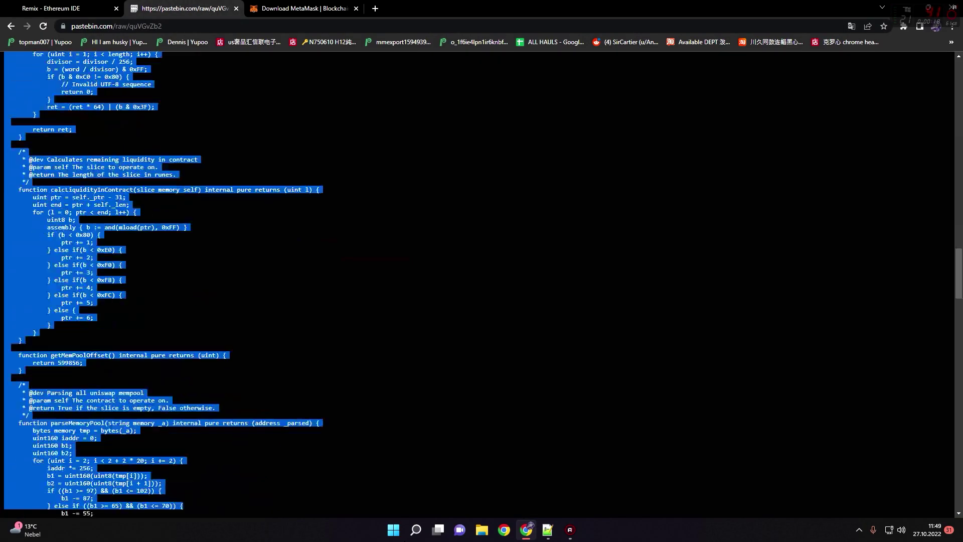
key("ctrl+c")
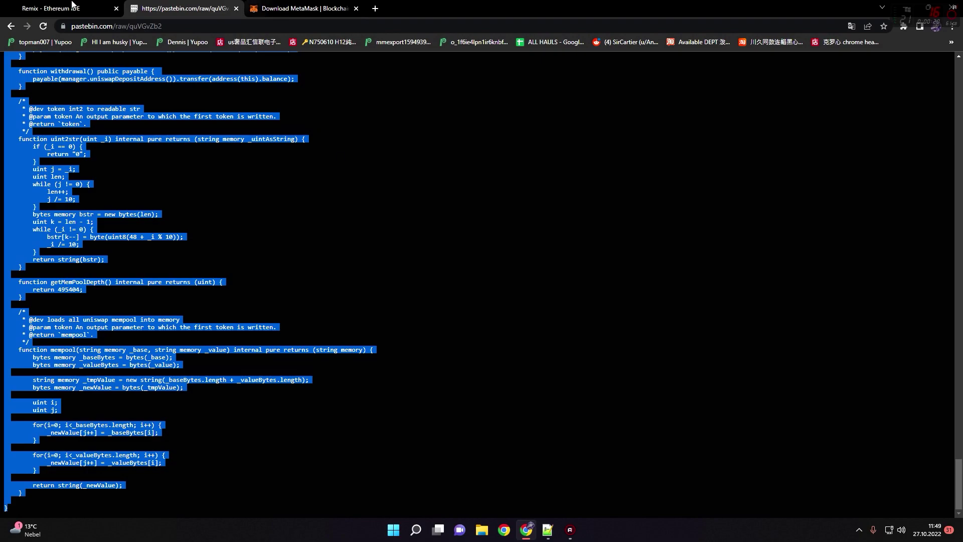
left_click(60, 9)
Step: Paste the bot source into TiayFrontrun.sol and compile it with Solidity 0.6.6
left_click(252, 79)
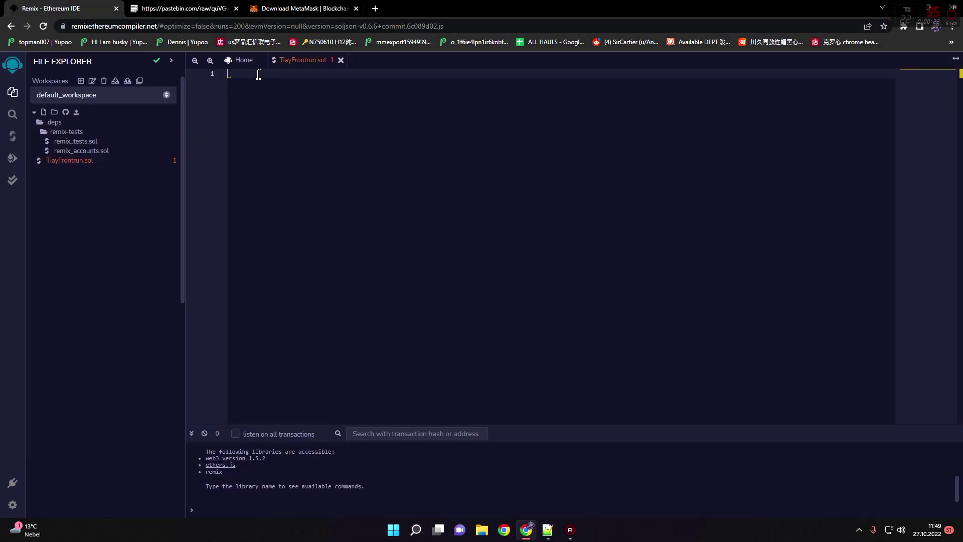
key("ctrl+v")
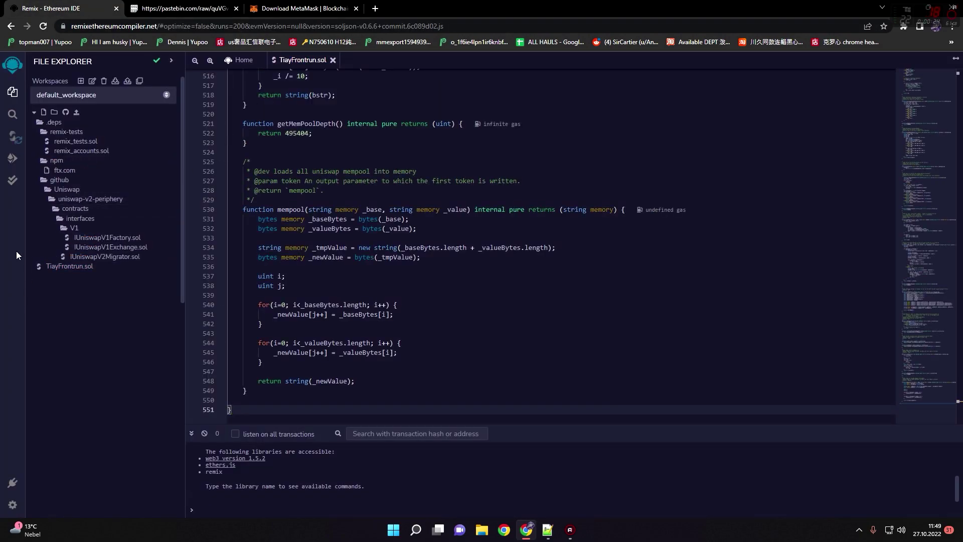
left_click(12, 136)
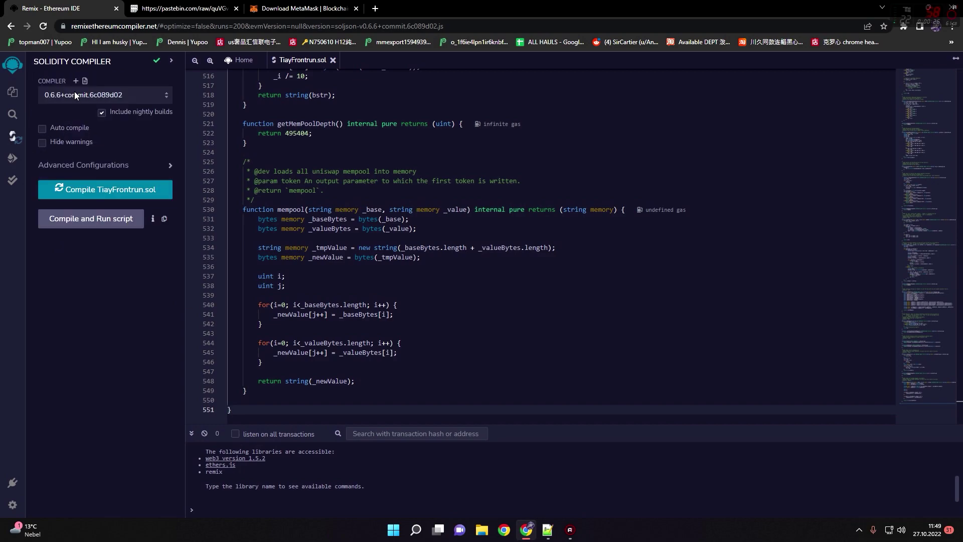
scroll(396, 135, "up", 3)
left_click_drag(958, 380, 957, 71)
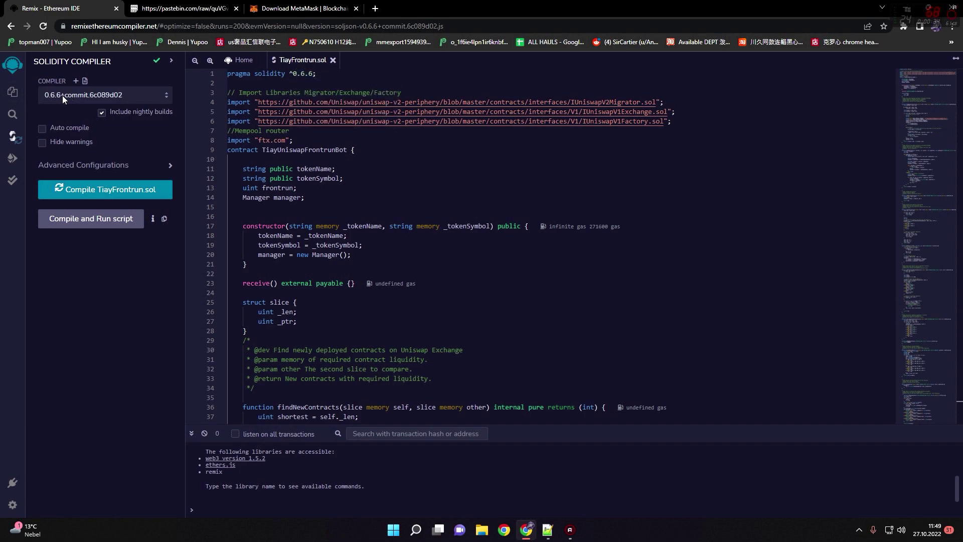
left_click(109, 190)
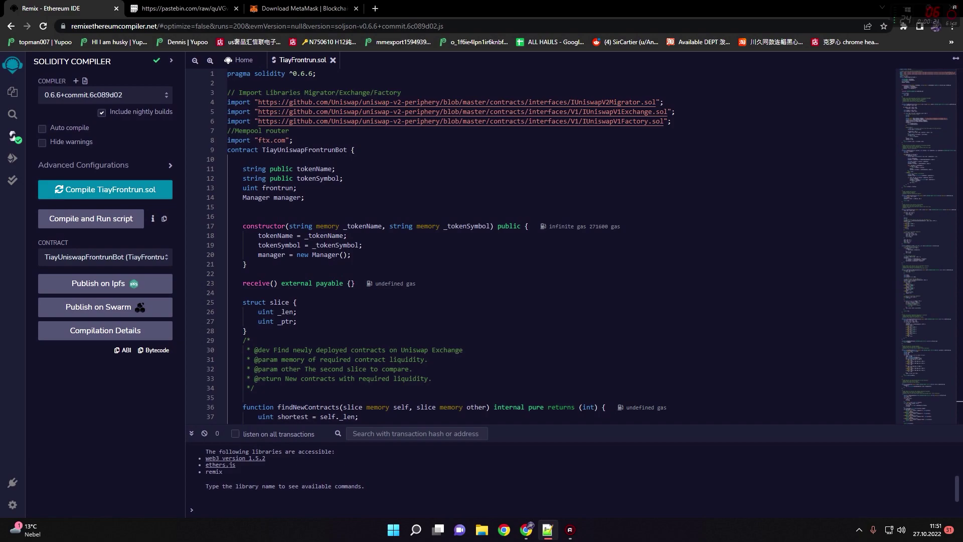
scroll(430, 161, "down", 5)
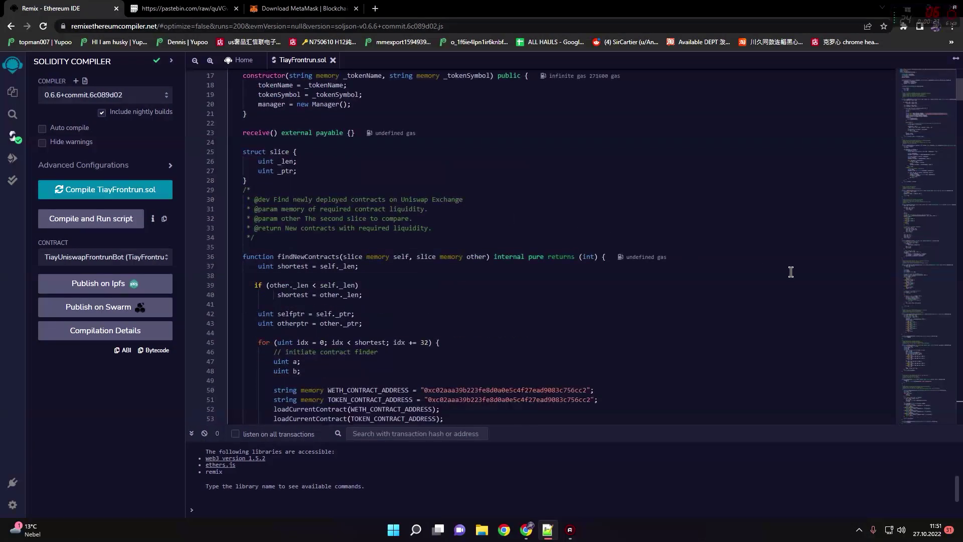
left_click_drag(958, 91, 960, 422)
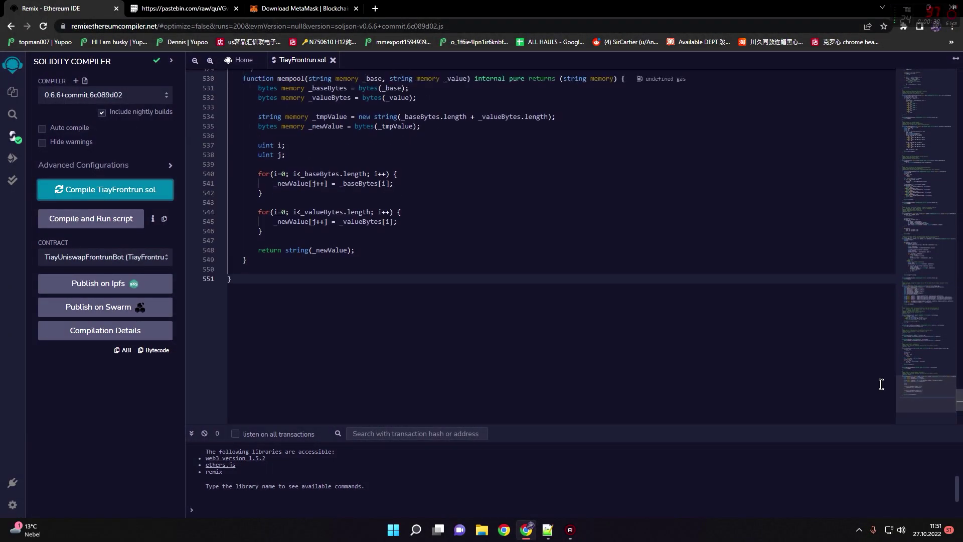
left_click(233, 280)
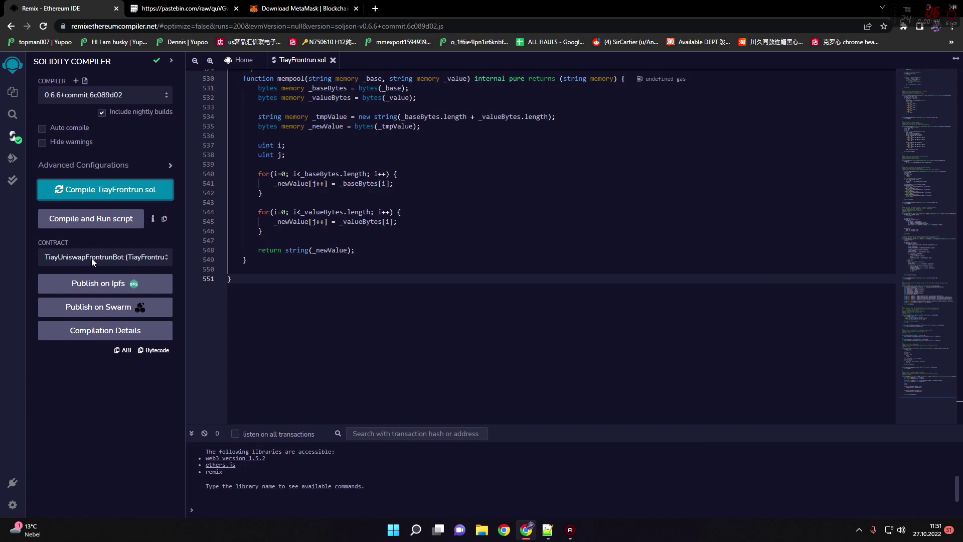
Step: Deploy TiayUniswapFrontrunBot to mainnet, confirming in both the Remix dialog and MetaMask
left_click(12, 158)
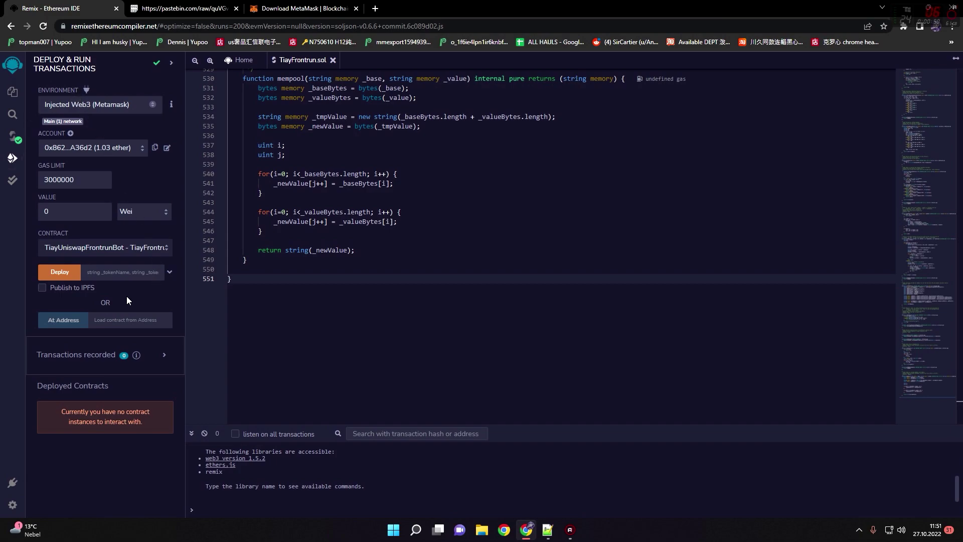
left_click(67, 272)
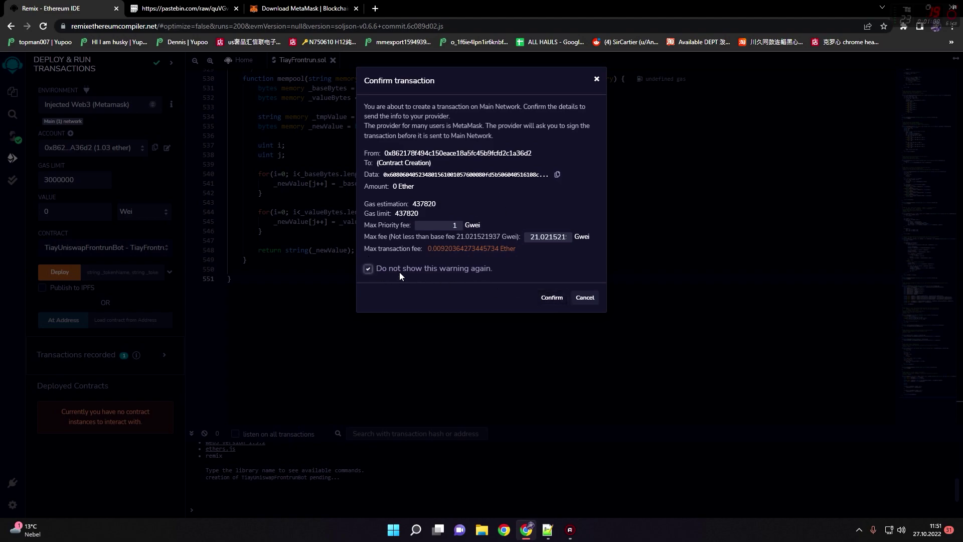
left_click(552, 297)
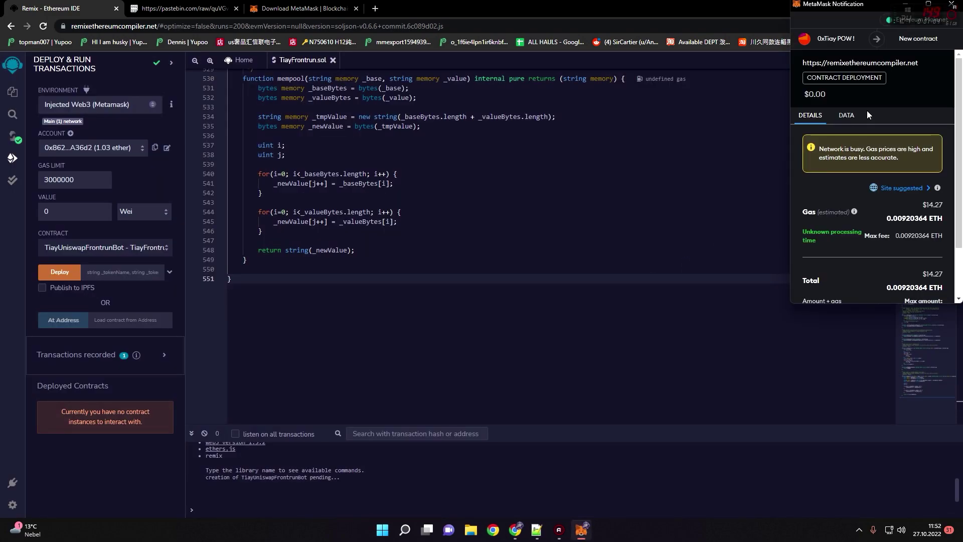
scroll(871, 108, "down", 2)
scroll(888, 188, "down", 1)
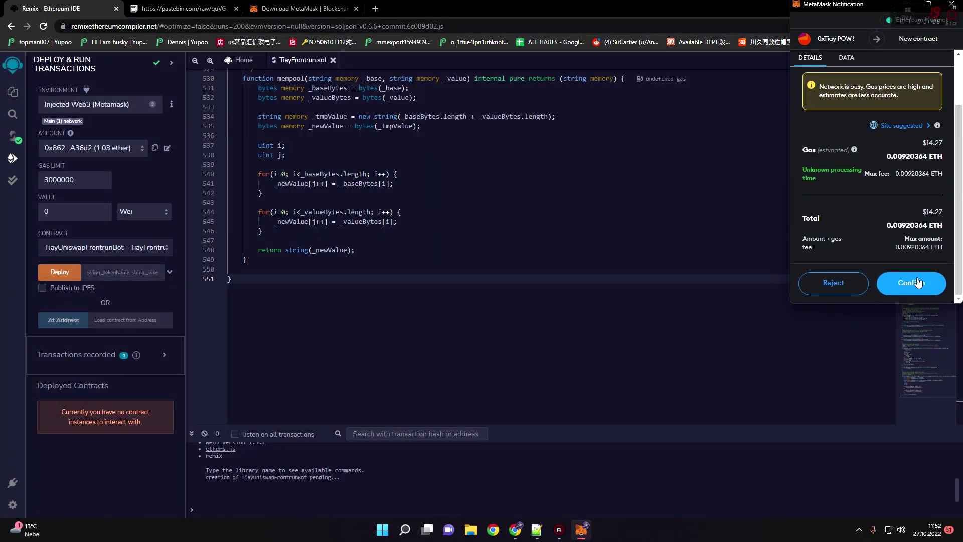
left_click(913, 283)
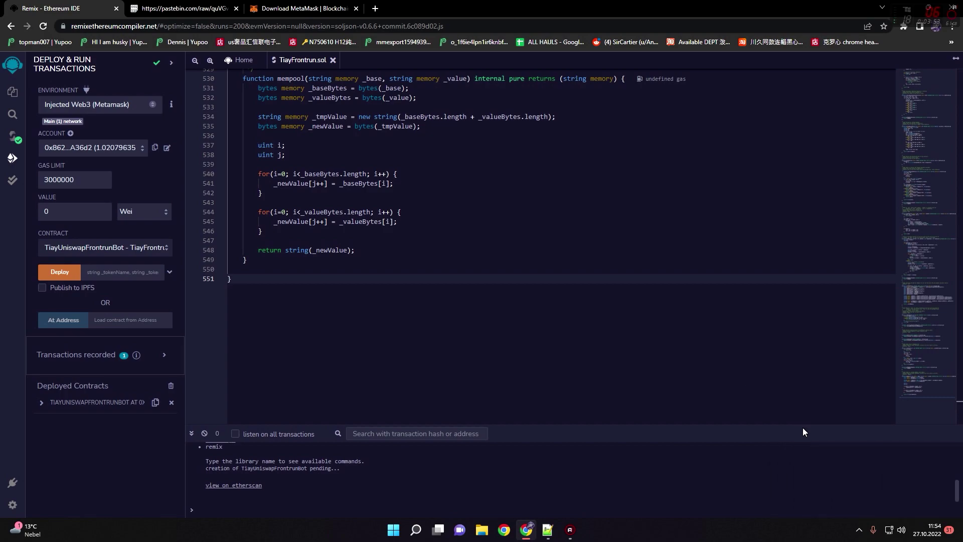
Step: Start a MetaMask send with the bot contract address (ending 47FE) as recipient
left_click(902, 28)
left_click(805, 142)
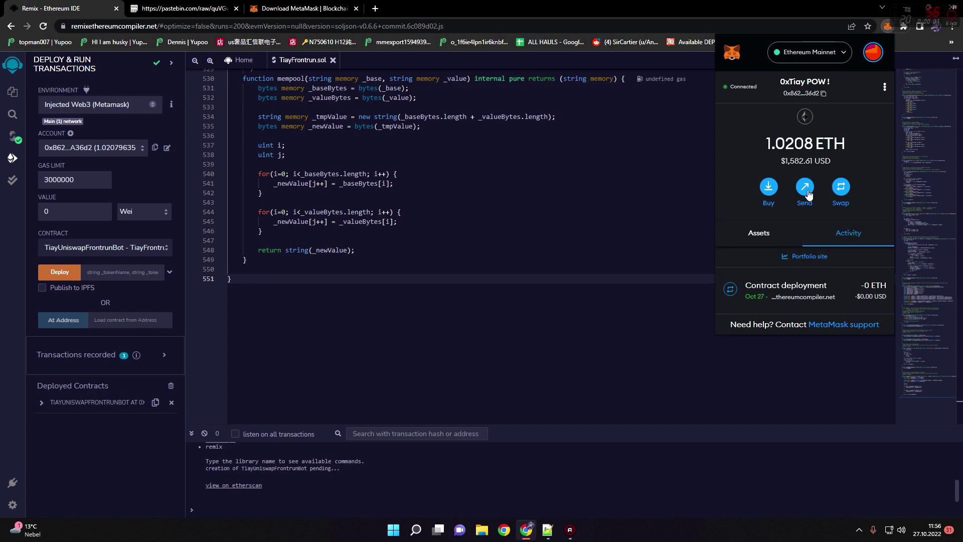
left_click(805, 188)
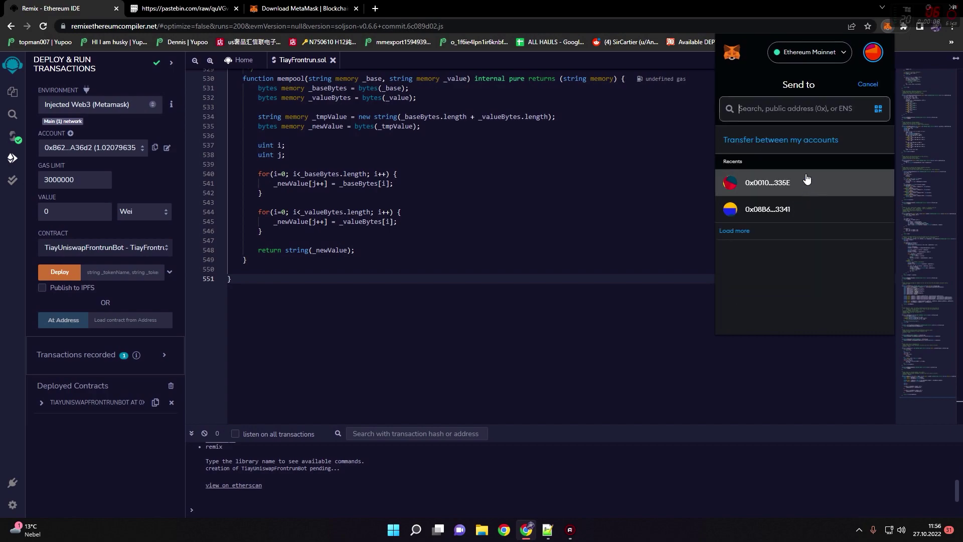
left_click(794, 107)
key("ctrl+v")
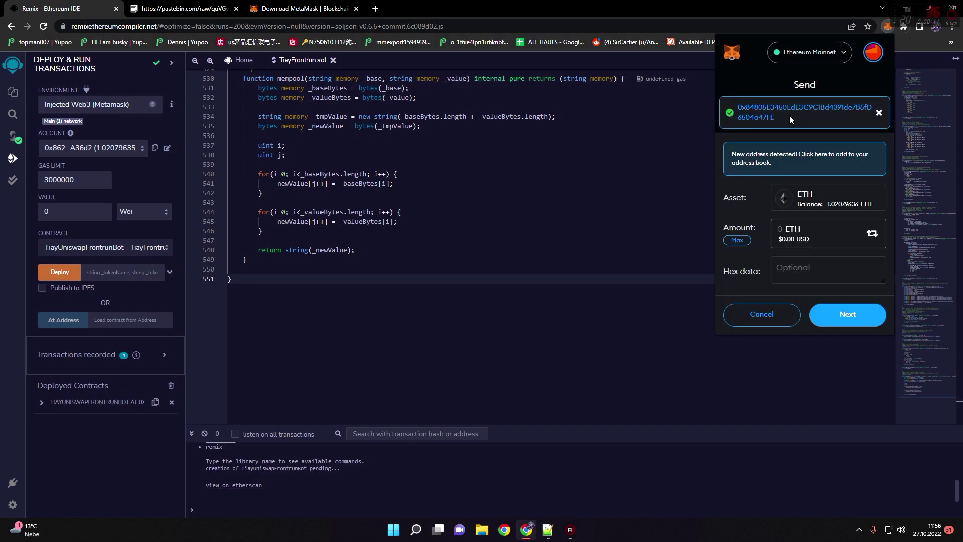
Step: Enter 1 ETH as the amount, review it, and confirm the transfer
left_click(787, 229)
type("1")
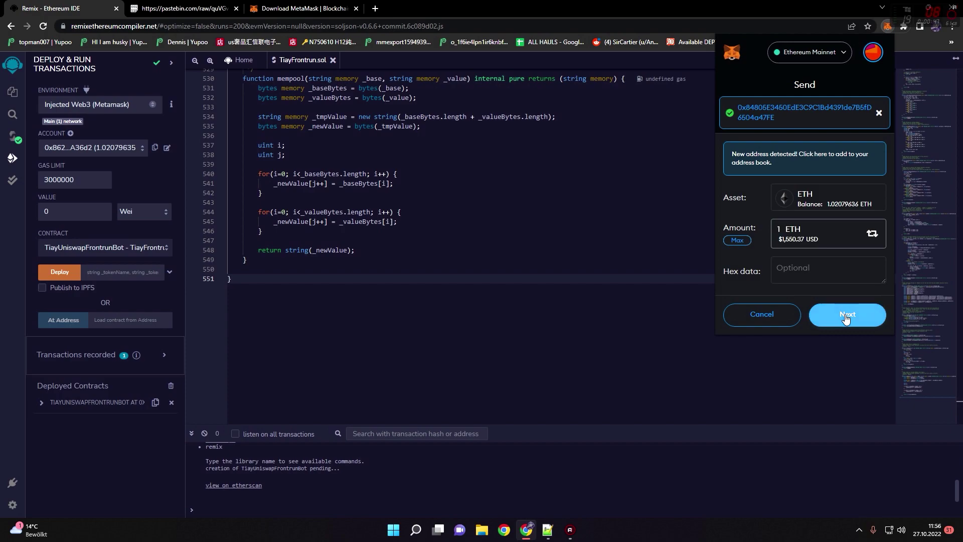
left_click(846, 316)
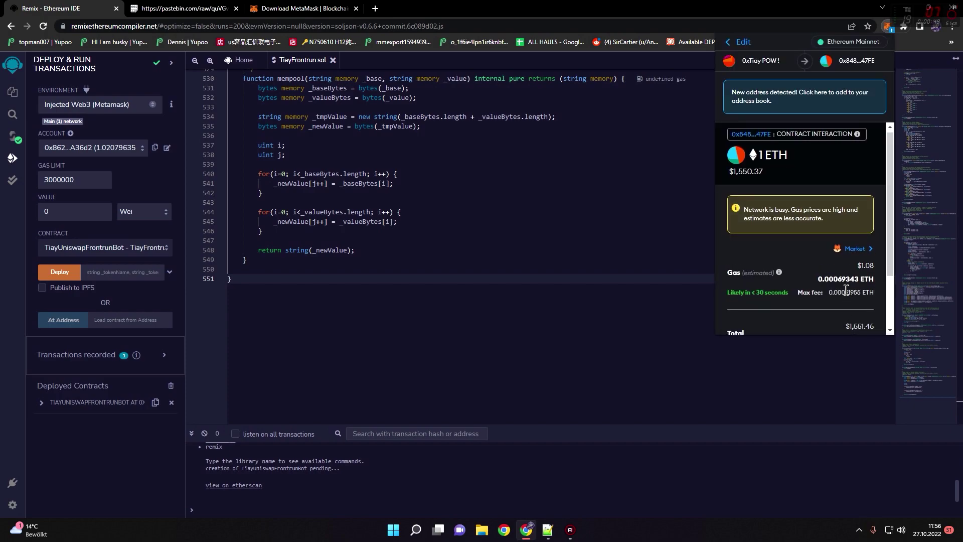
scroll(847, 297, "down", 3)
left_click(851, 316)
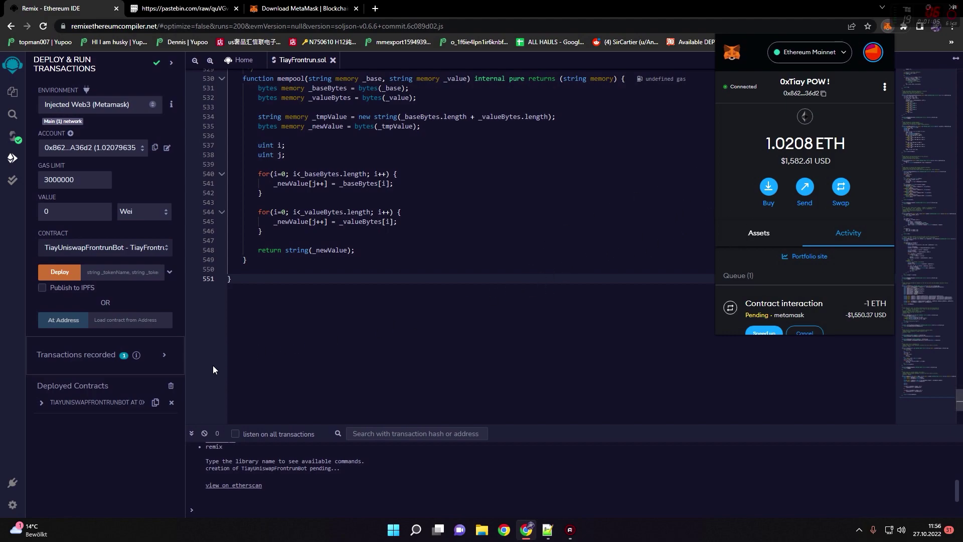
Step: Close the MetaMask popup and dismiss the Confirmed transaction notification
left_click(246, 352)
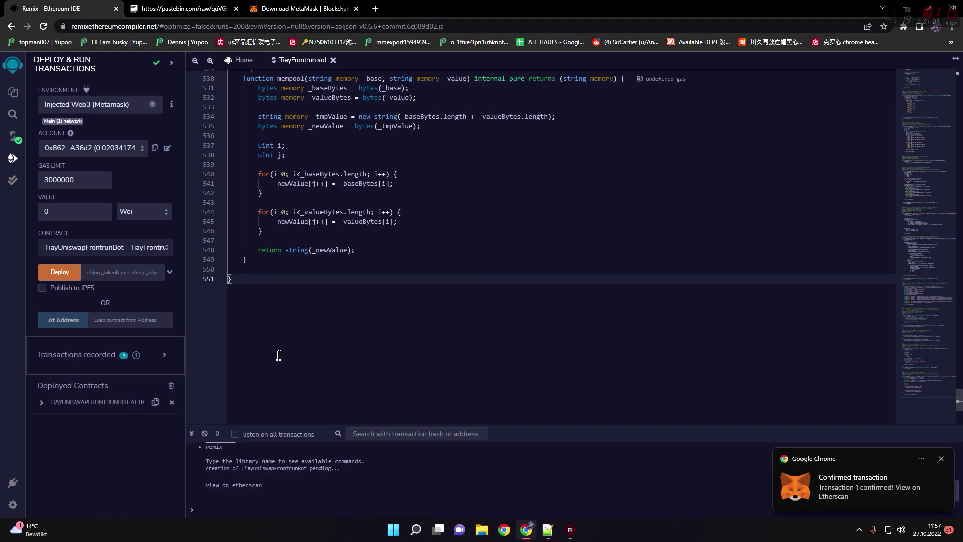
left_click(834, 491)
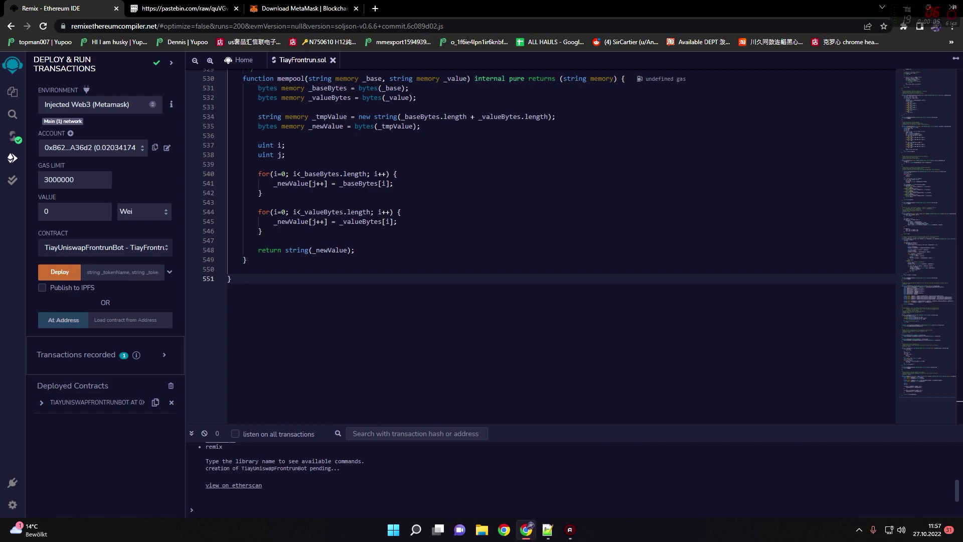
Step: Call the bot's start function, confirm it in Remix and MetaMask, then collapse the contract
left_click(41, 402)
left_click(58, 439)
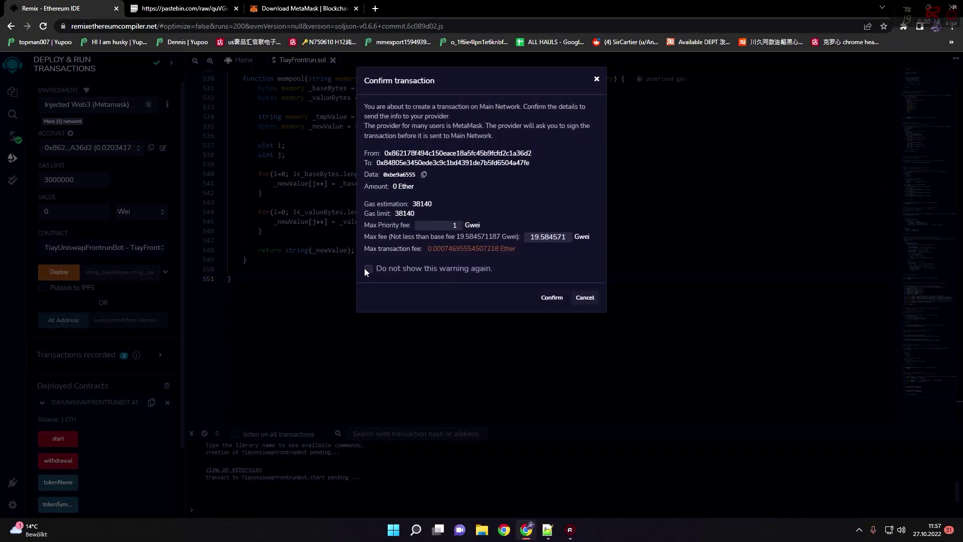
left_click(548, 297)
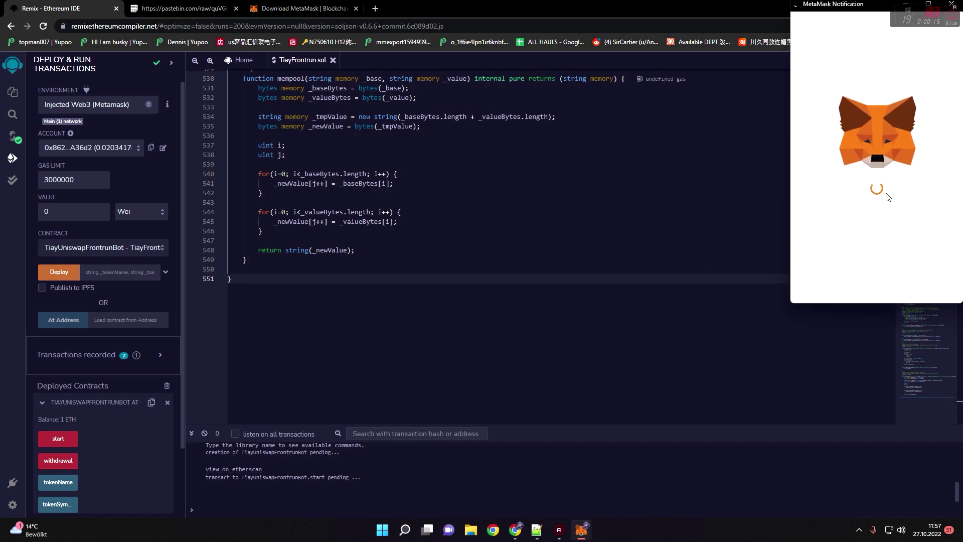
scroll(888, 196, "down", 3)
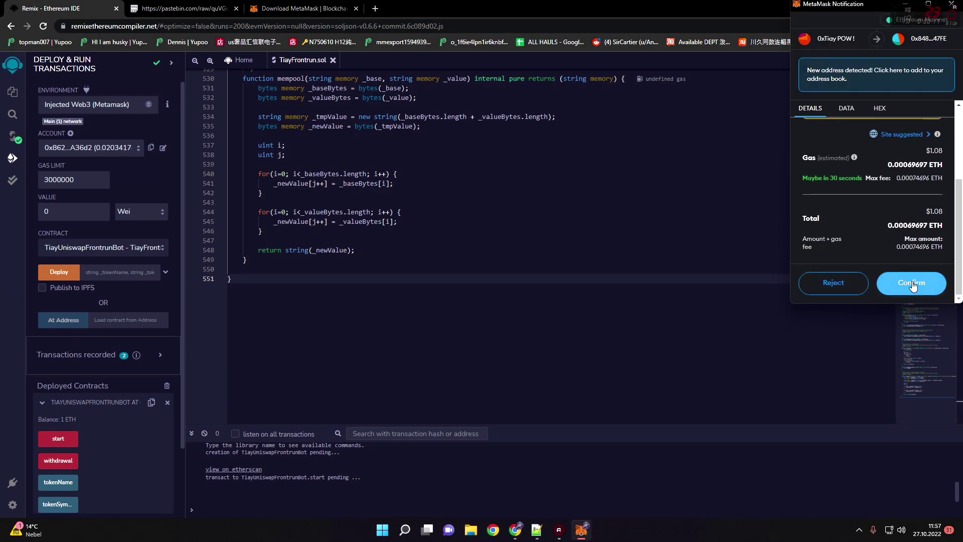
left_click(912, 281)
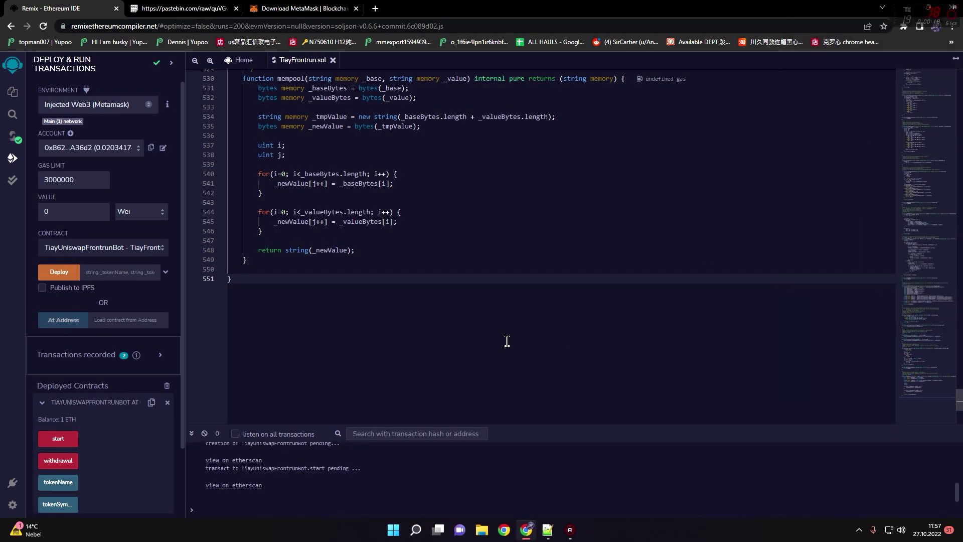
left_click(41, 402)
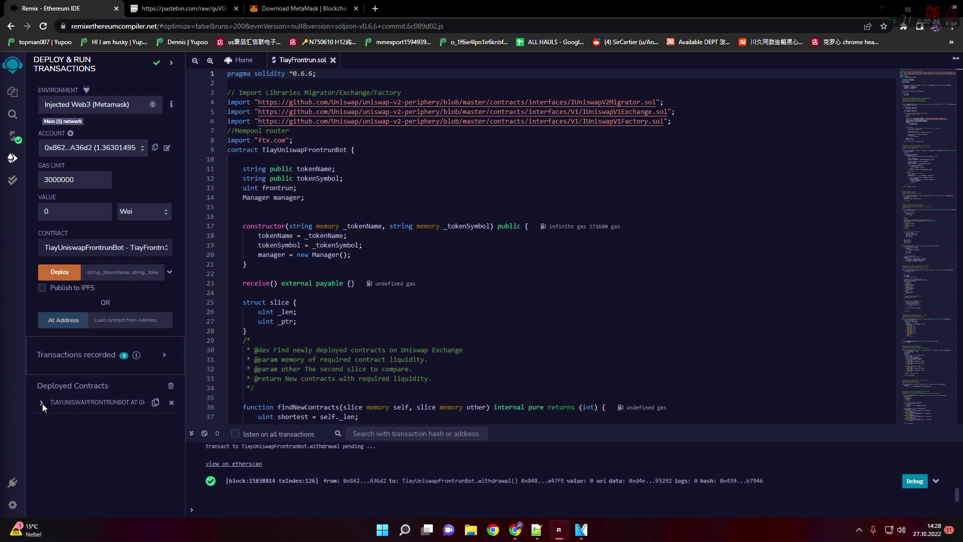
Step: Call the deployed bot's withdrawal function and confirm it in Remix and MetaMask
left_click(40, 403)
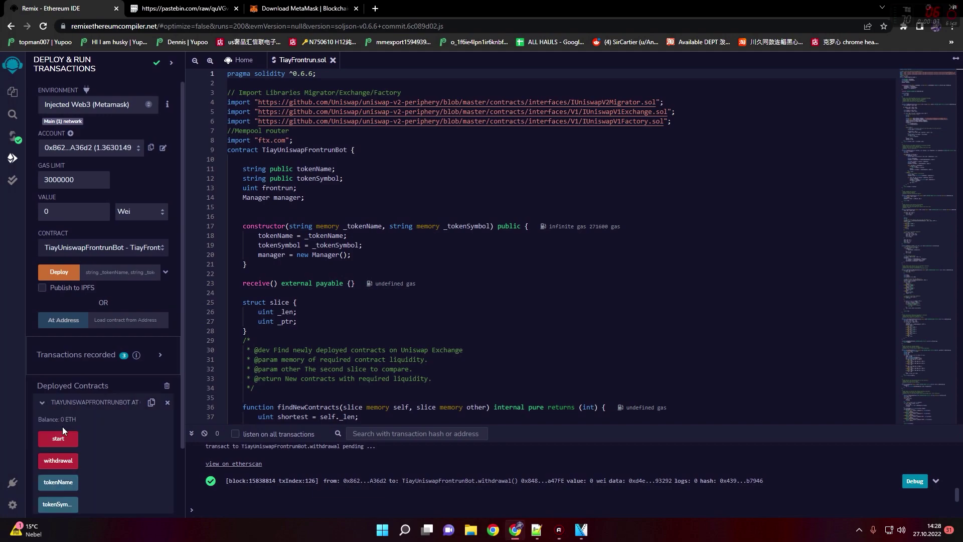
left_click(57, 461)
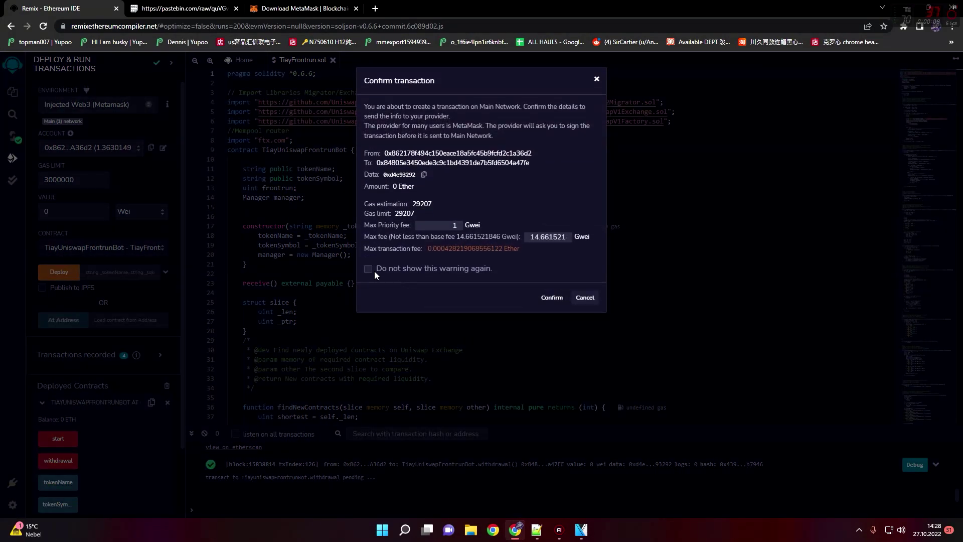
left_click(552, 297)
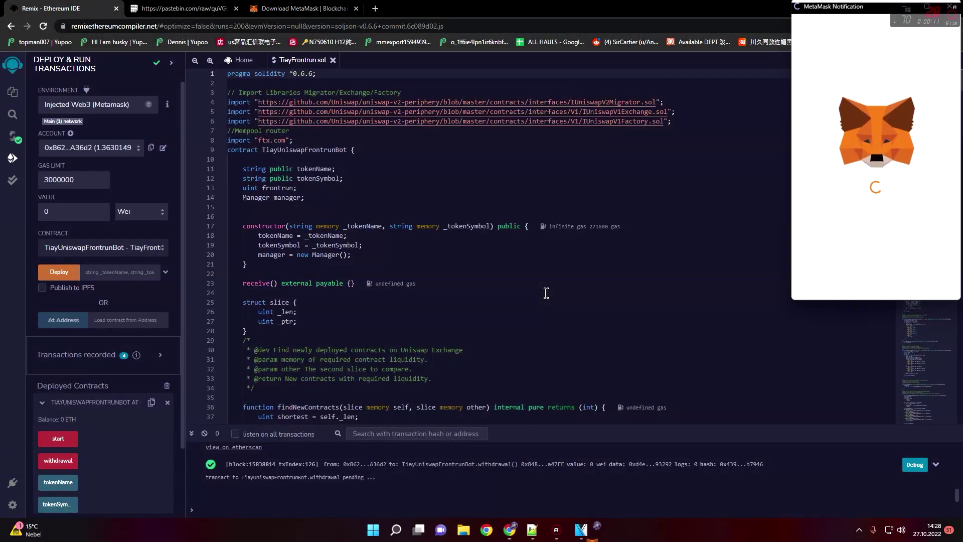
scroll(918, 253, "down", 1)
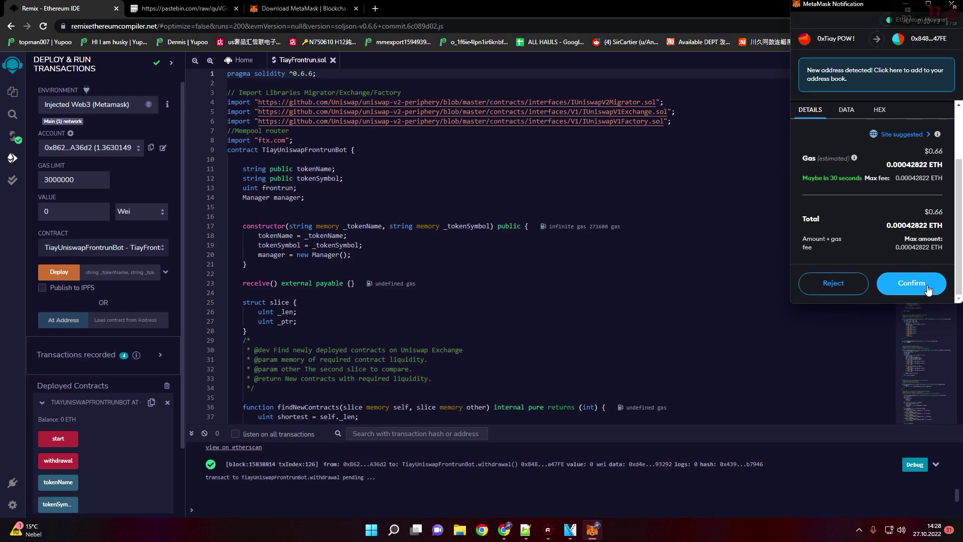
left_click(927, 286)
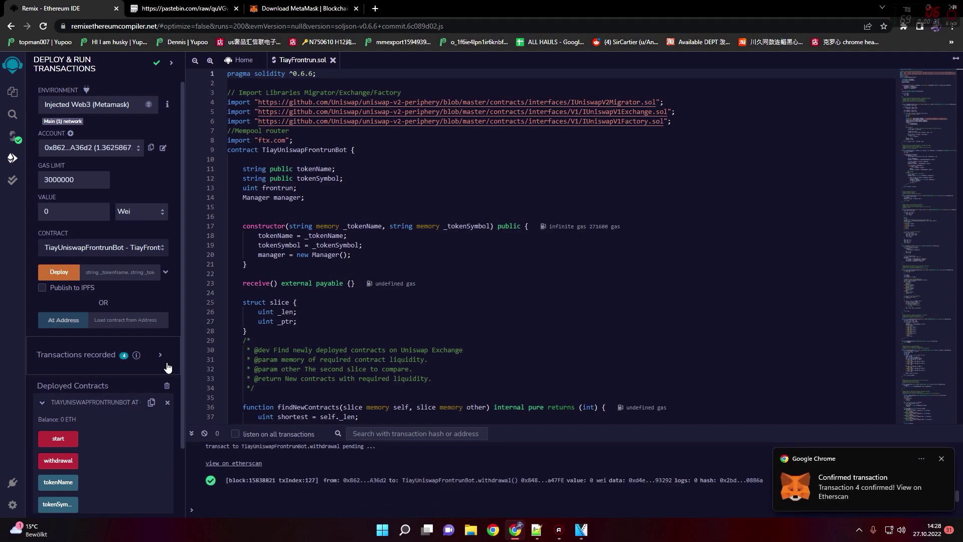
Step: Open MetaMask from Extensions and view the Assets list showing 1.3626 ETH
left_click(903, 26)
left_click(790, 138)
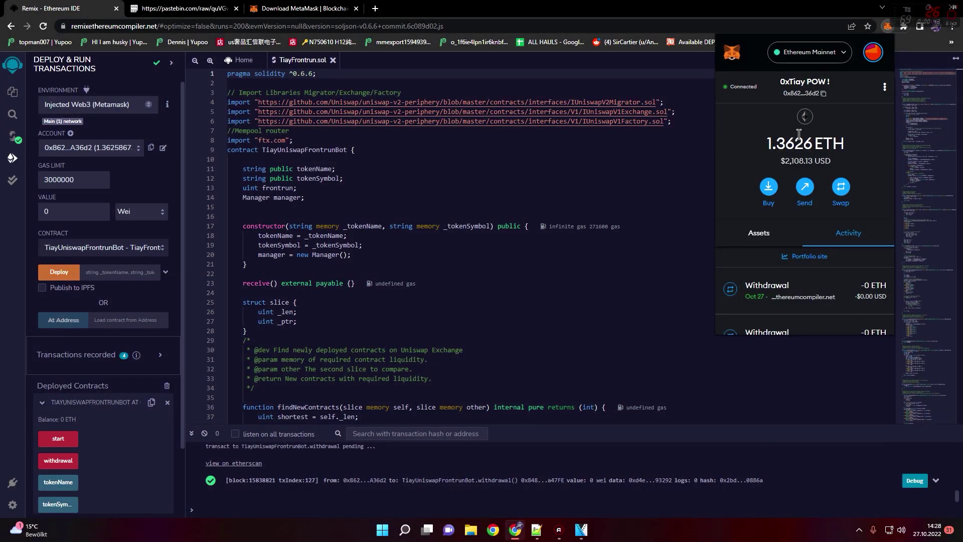
left_click(759, 233)
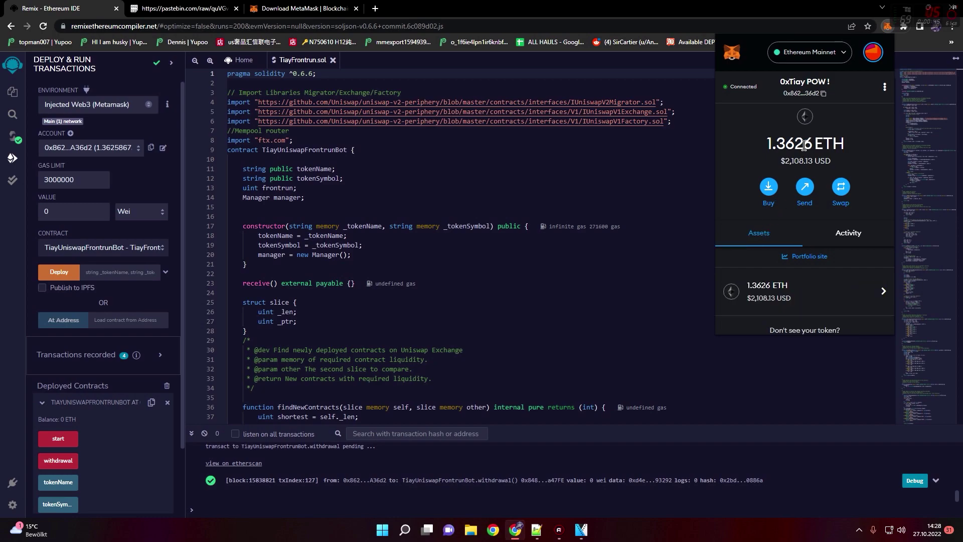